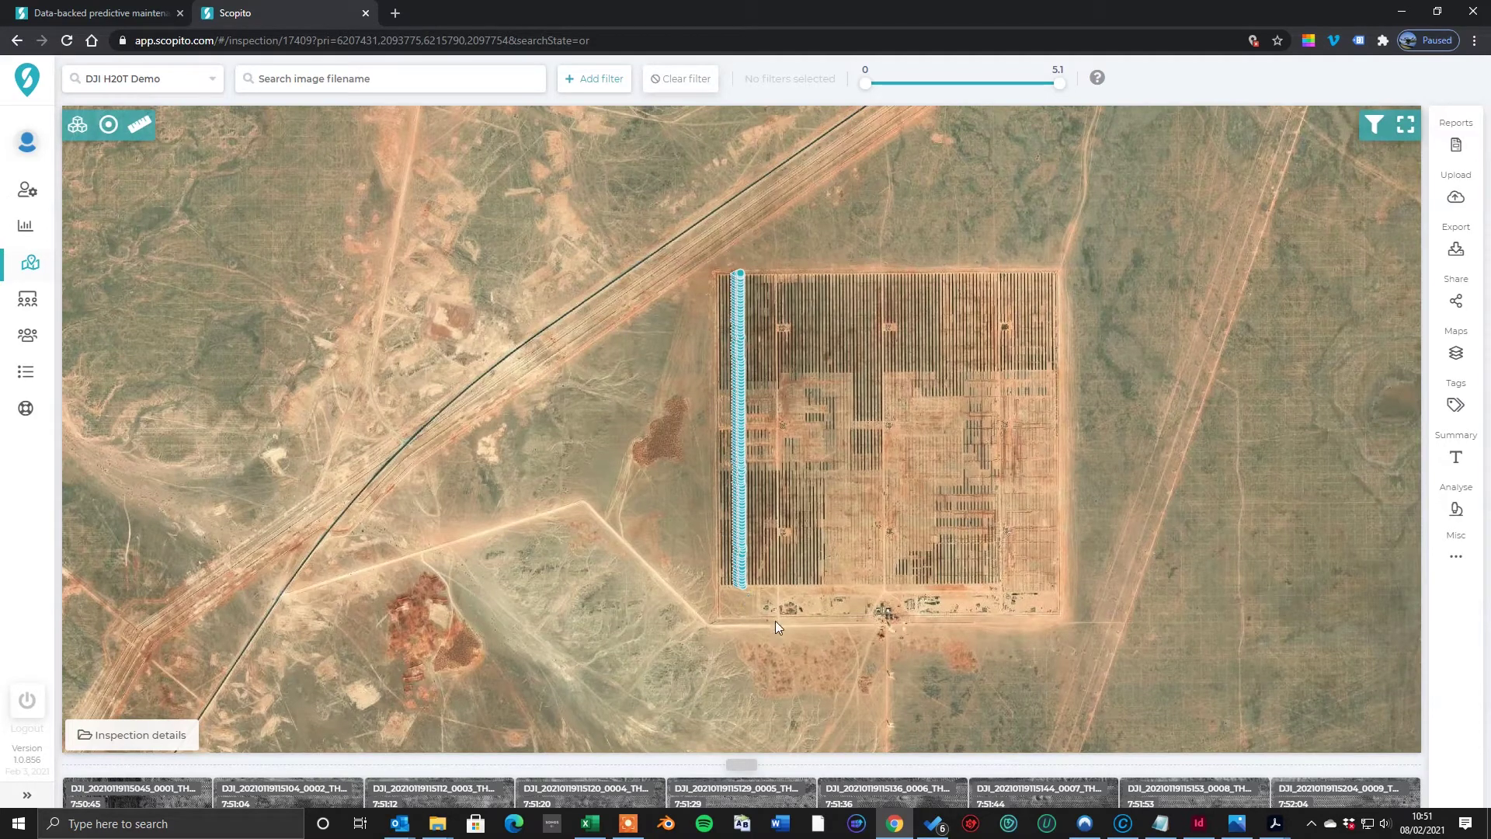
# Preview image 0015 from the enlarged thumbnail strip, then restore the full map view
pyautogui.moveTo(737, 765); pyautogui.dragTo(741, 490)
pyautogui.click(893, 691)
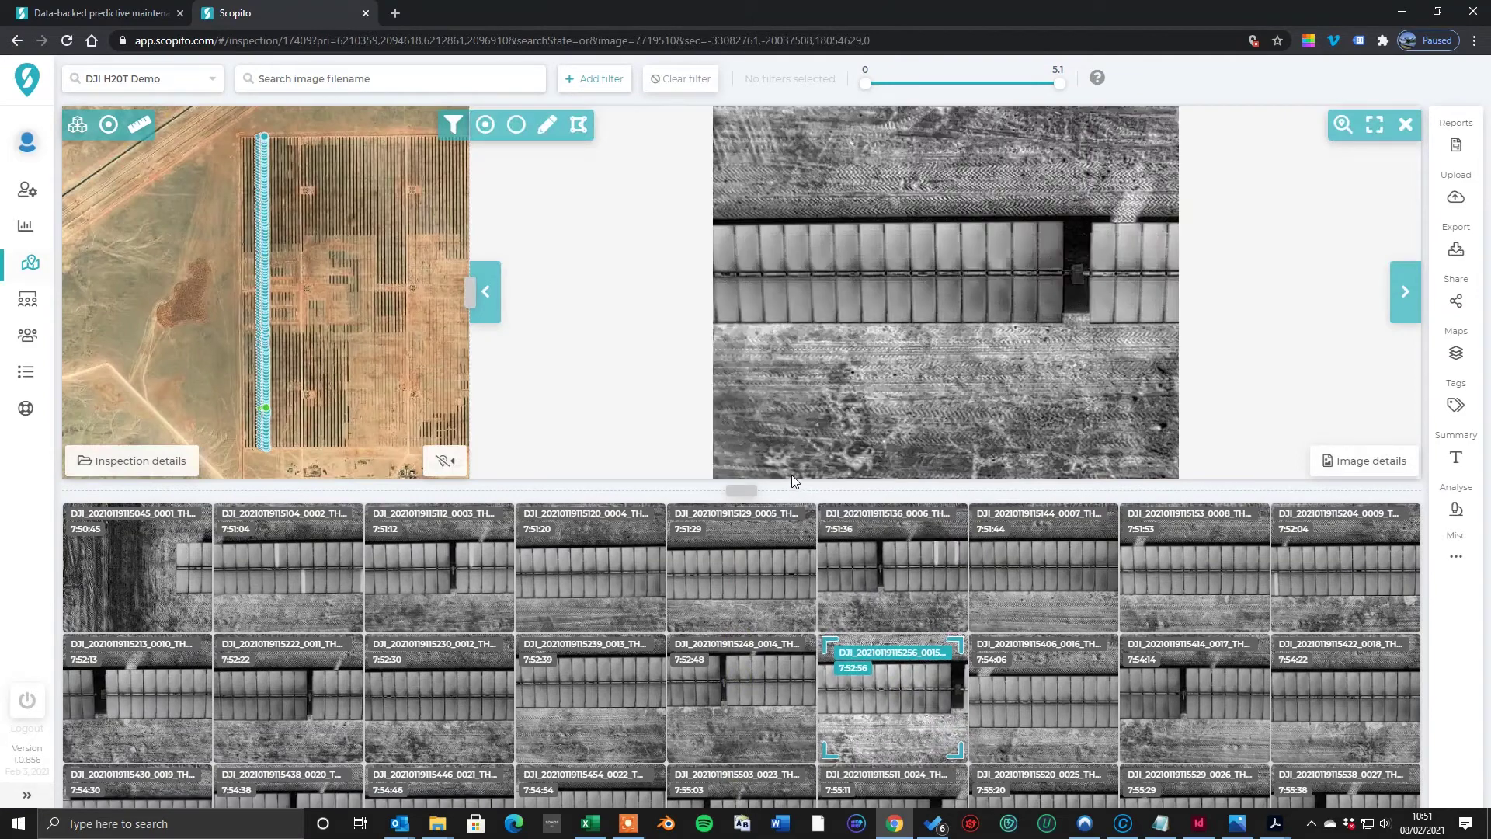
pyautogui.click(1405, 124)
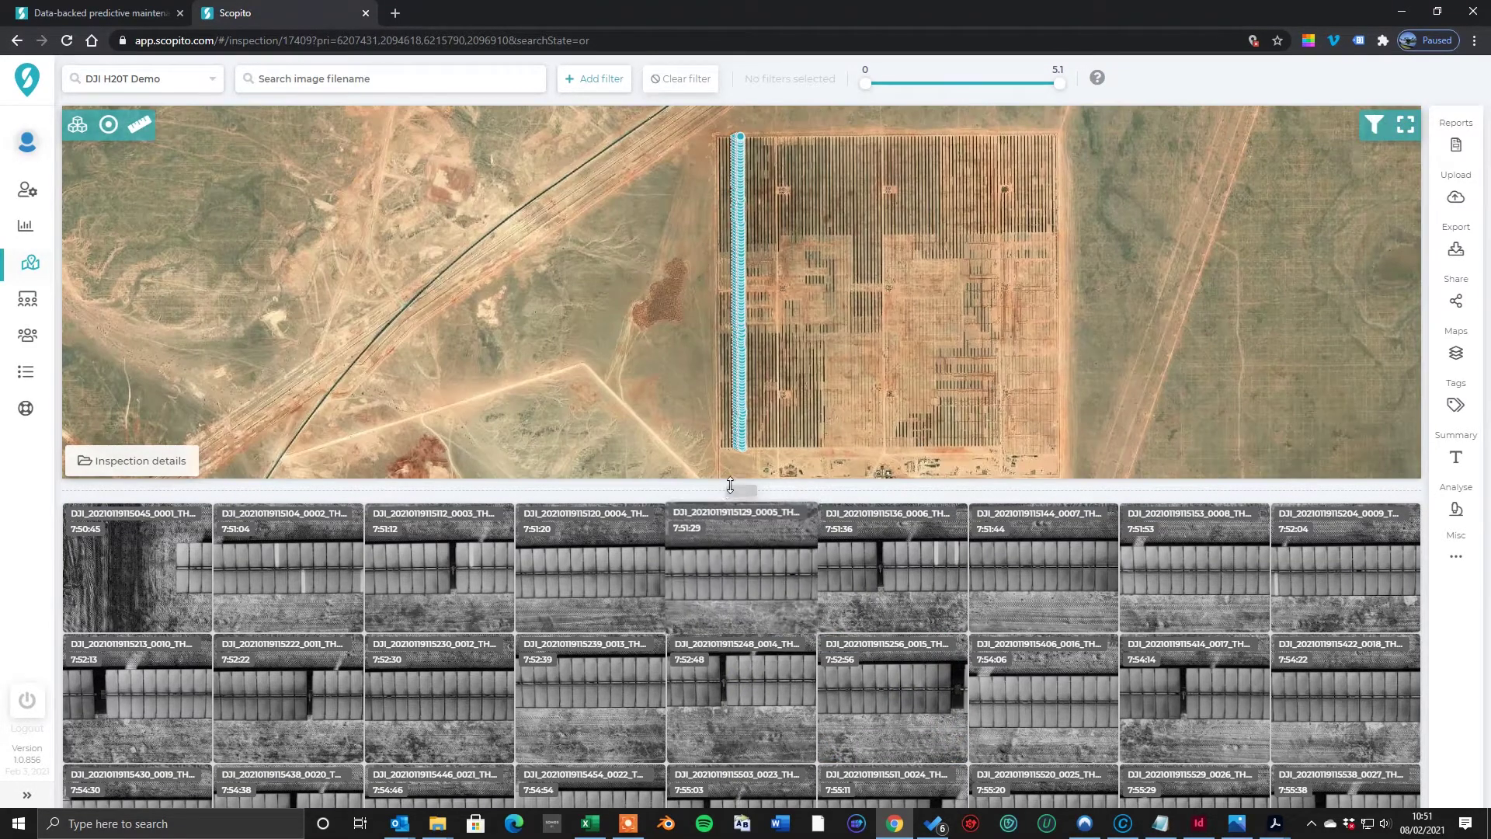
pyautogui.moveTo(733, 491); pyautogui.dragTo(728, 786)
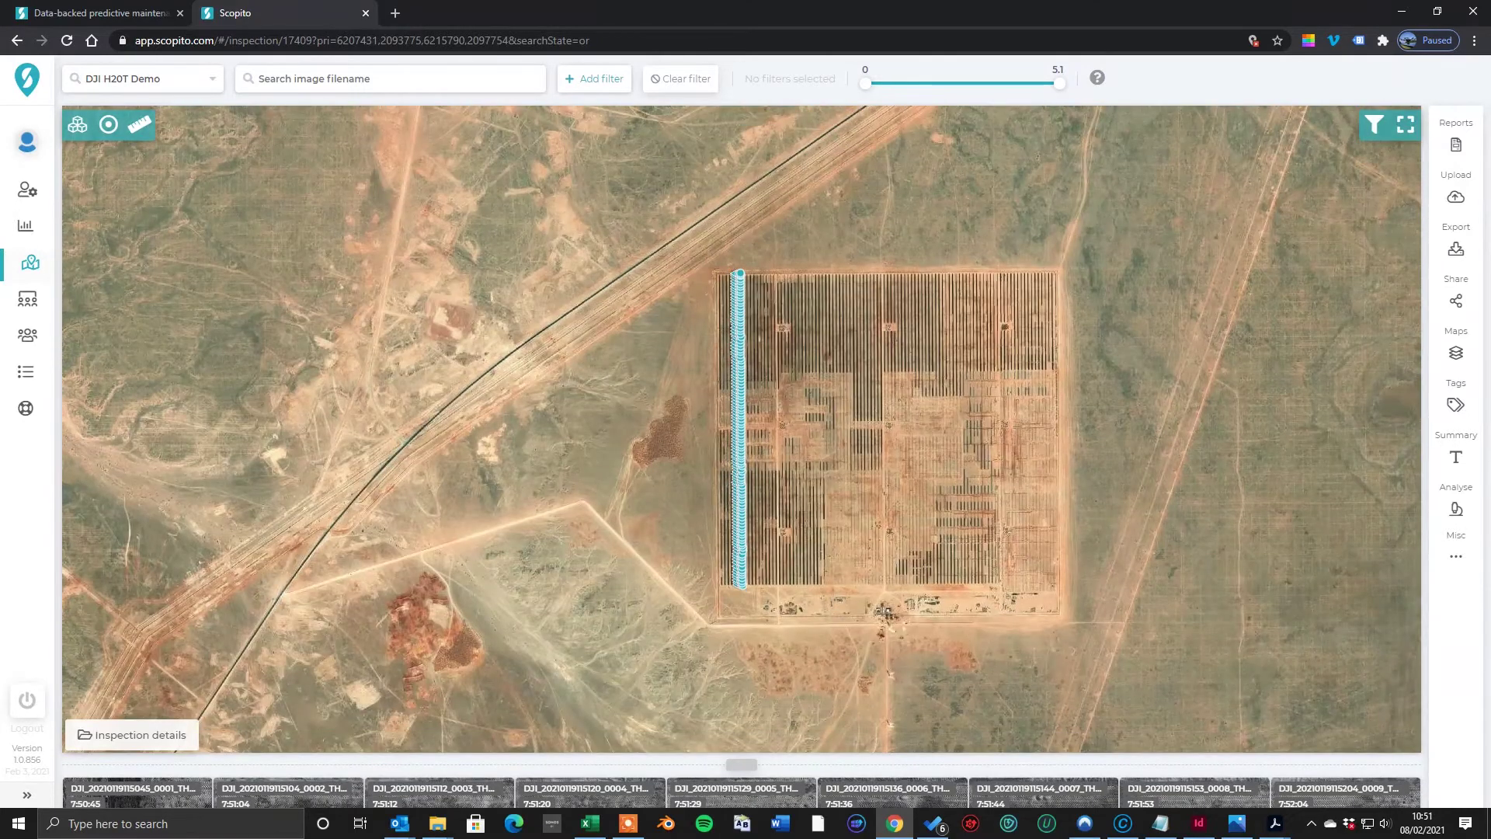
# Choose the Solar Panels AI analysis, submit the inspection, and close the analysis panel
pyautogui.click(1450, 511)
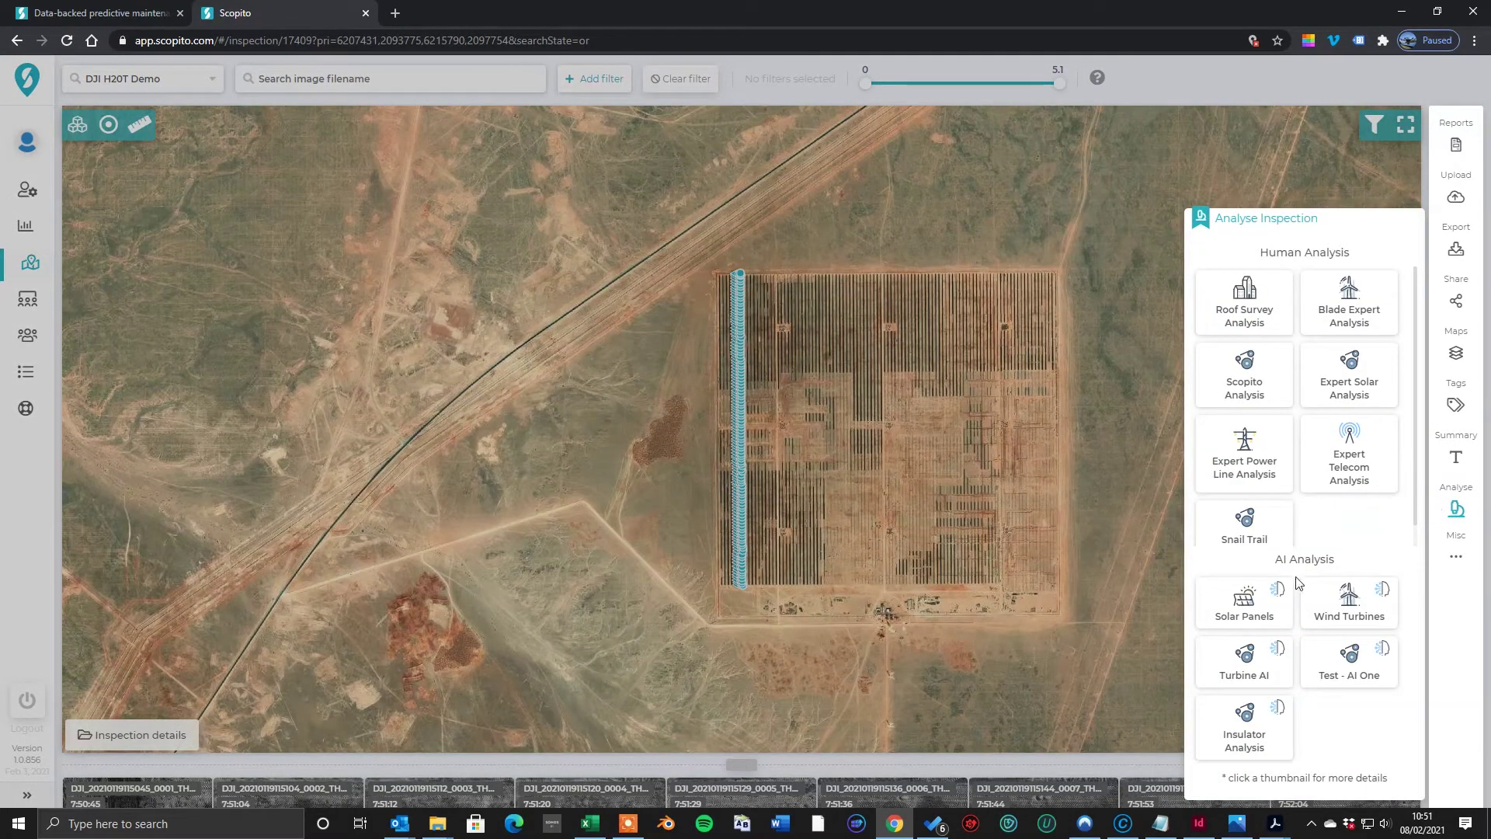
pyautogui.click(1240, 604)
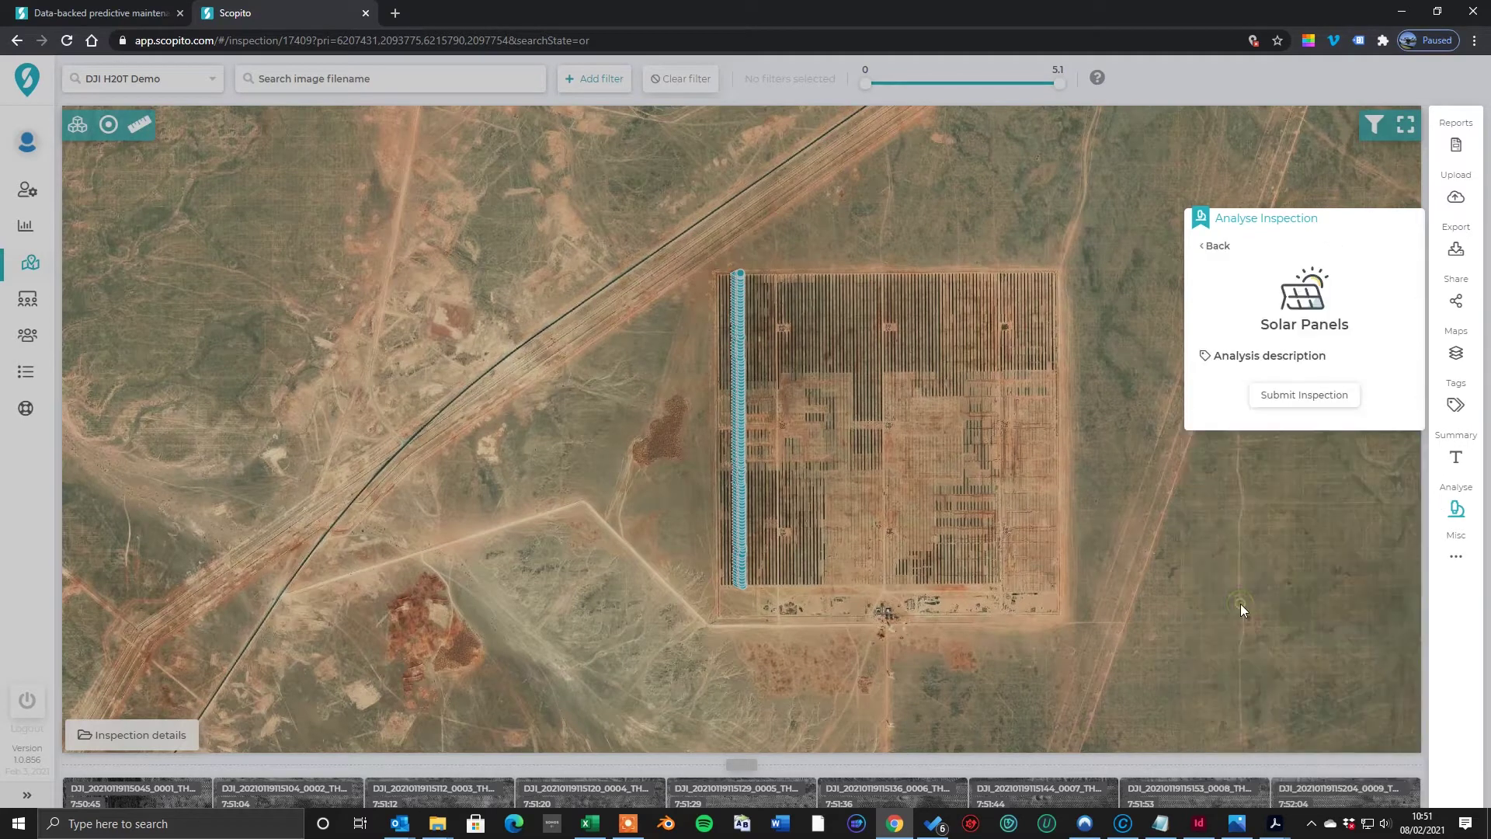
pyautogui.click(1308, 396)
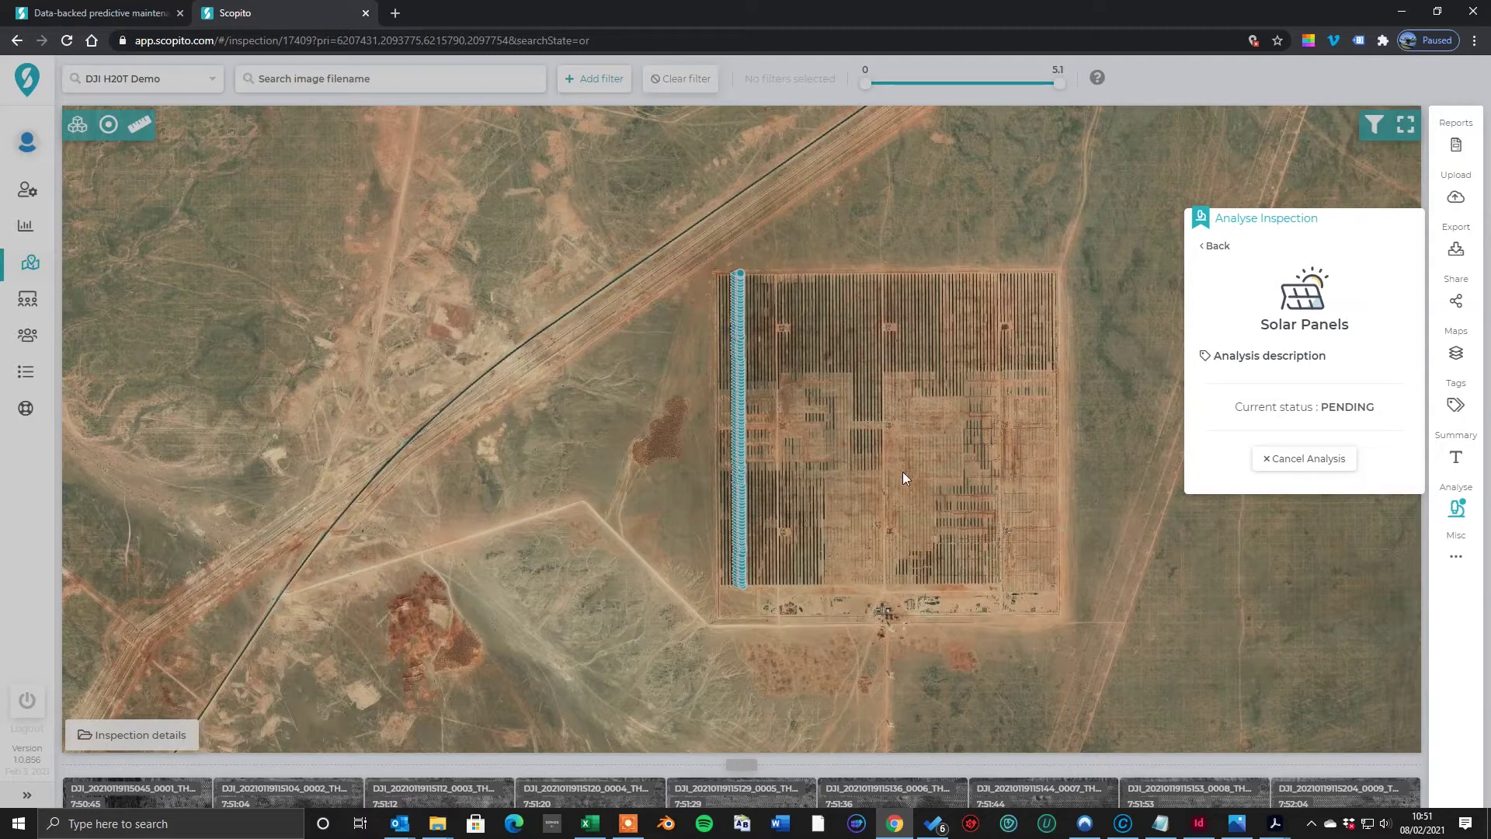
pyautogui.click(810, 409)
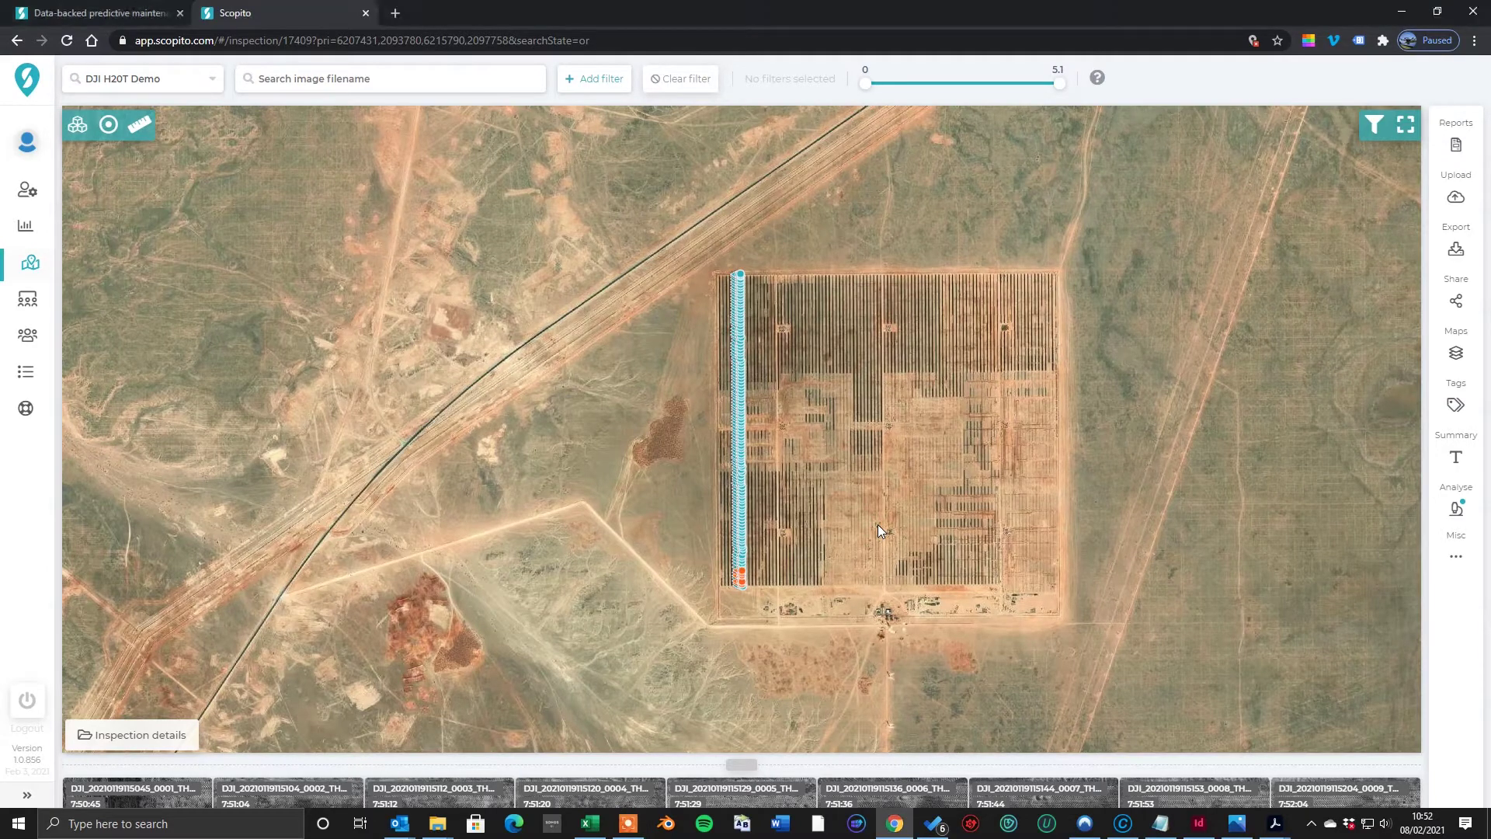
# Zoom the map in and back out to inspect the flagged image positions
pyautogui.scroll(2, 753, 582)
pyautogui.scroll(-2, 754, 580)
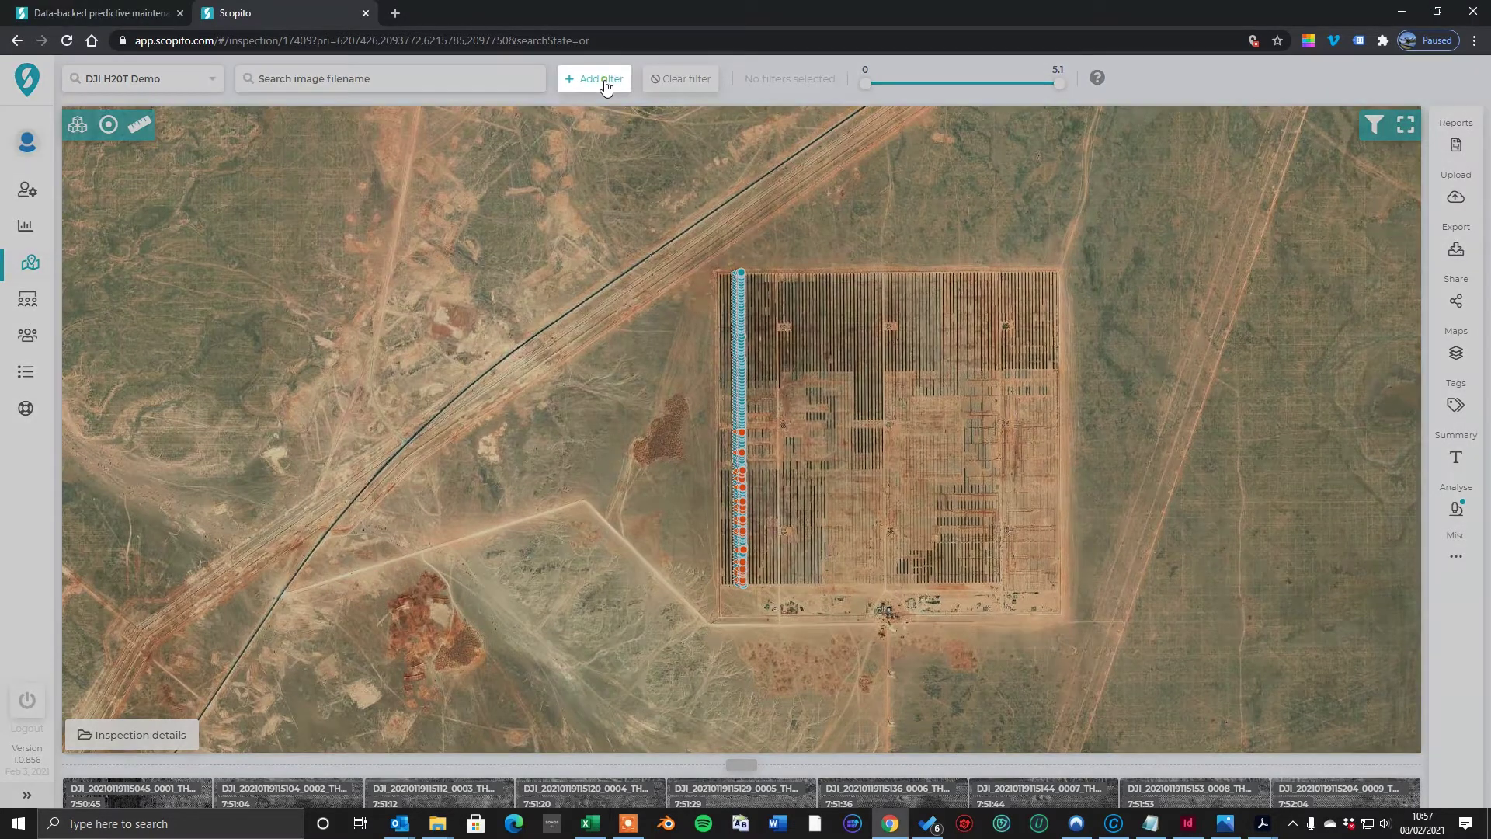
# Add an annotation filter showing only gray_diode annotations on the map
pyautogui.click(607, 85)
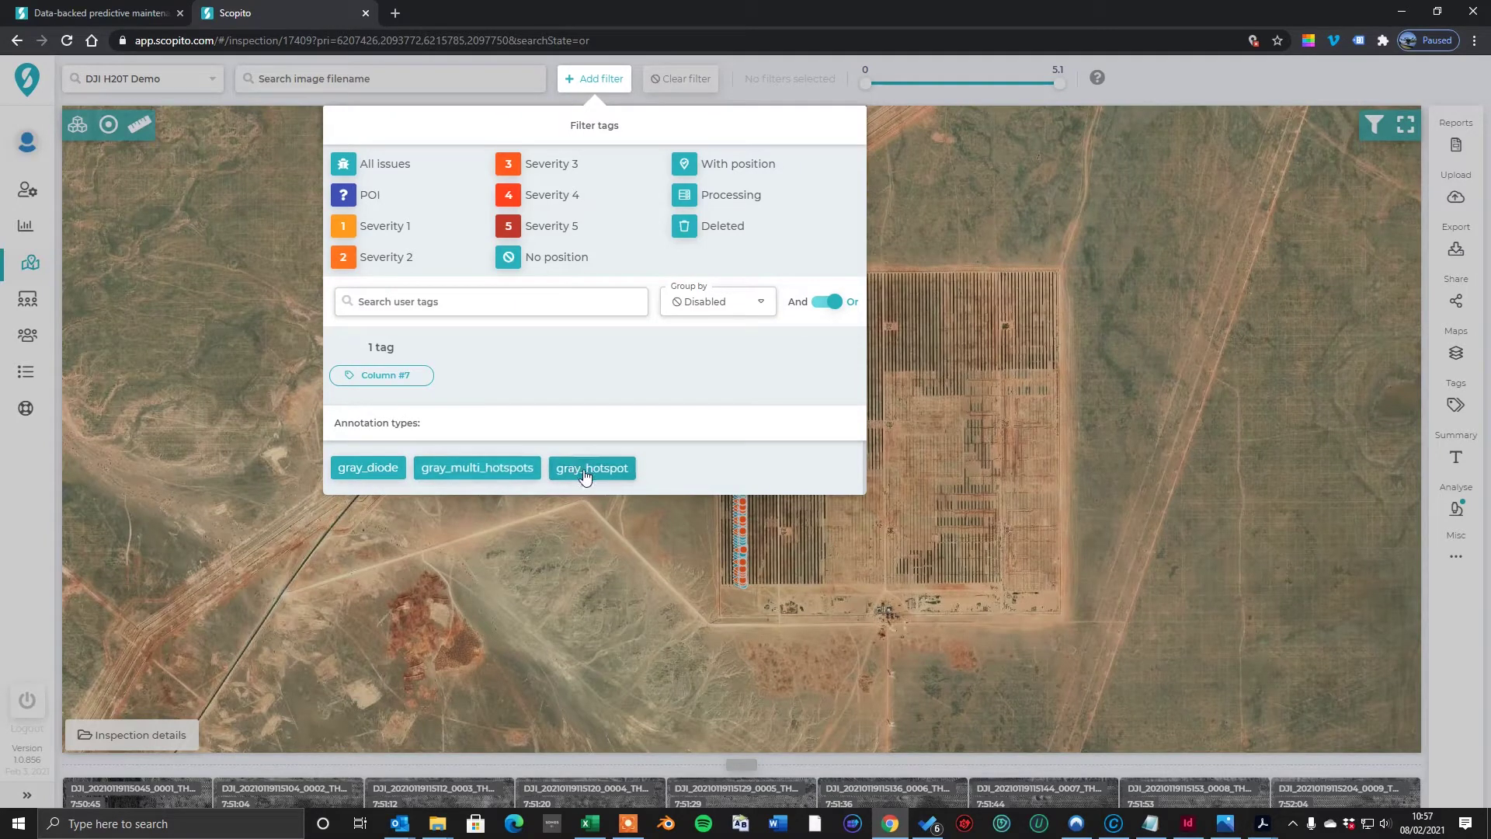
pyautogui.click(388, 475)
pyautogui.click(625, 539)
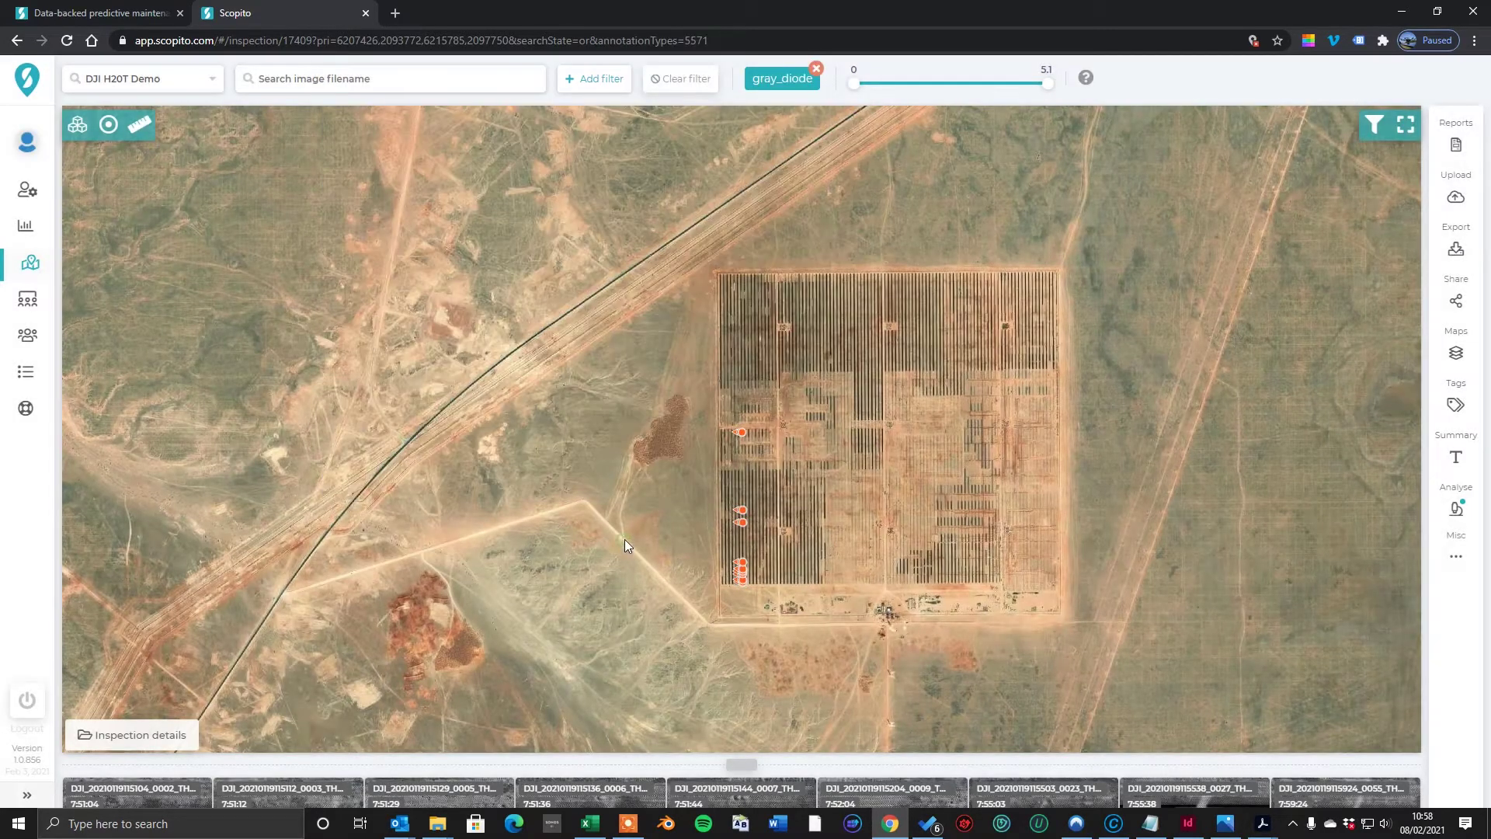
# Open gray_diode thermal images, inspecting one annotation's details, until one with two boxes shows
pyautogui.click(741, 575)
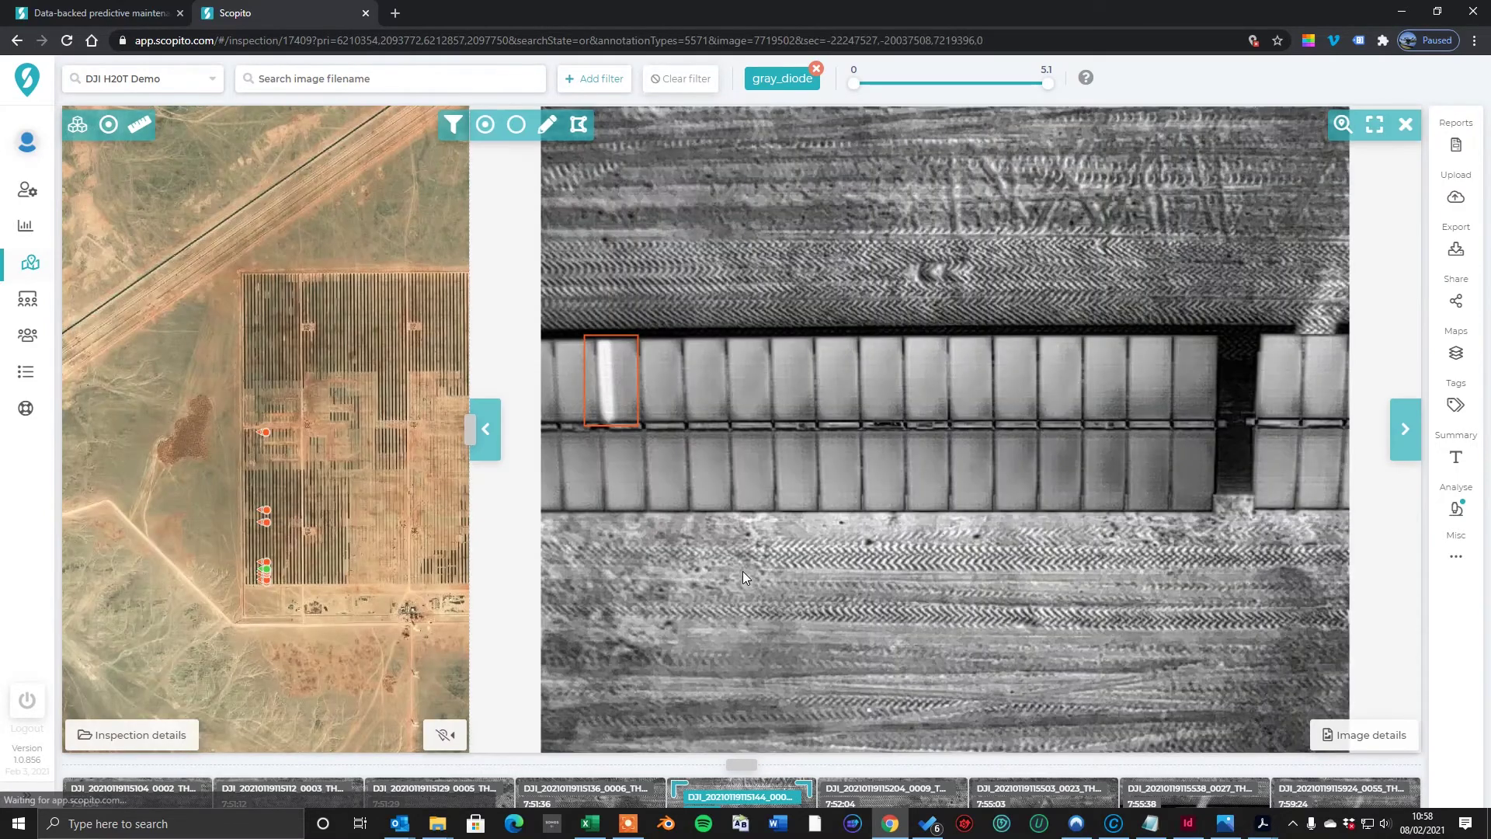
pyautogui.click(605, 404)
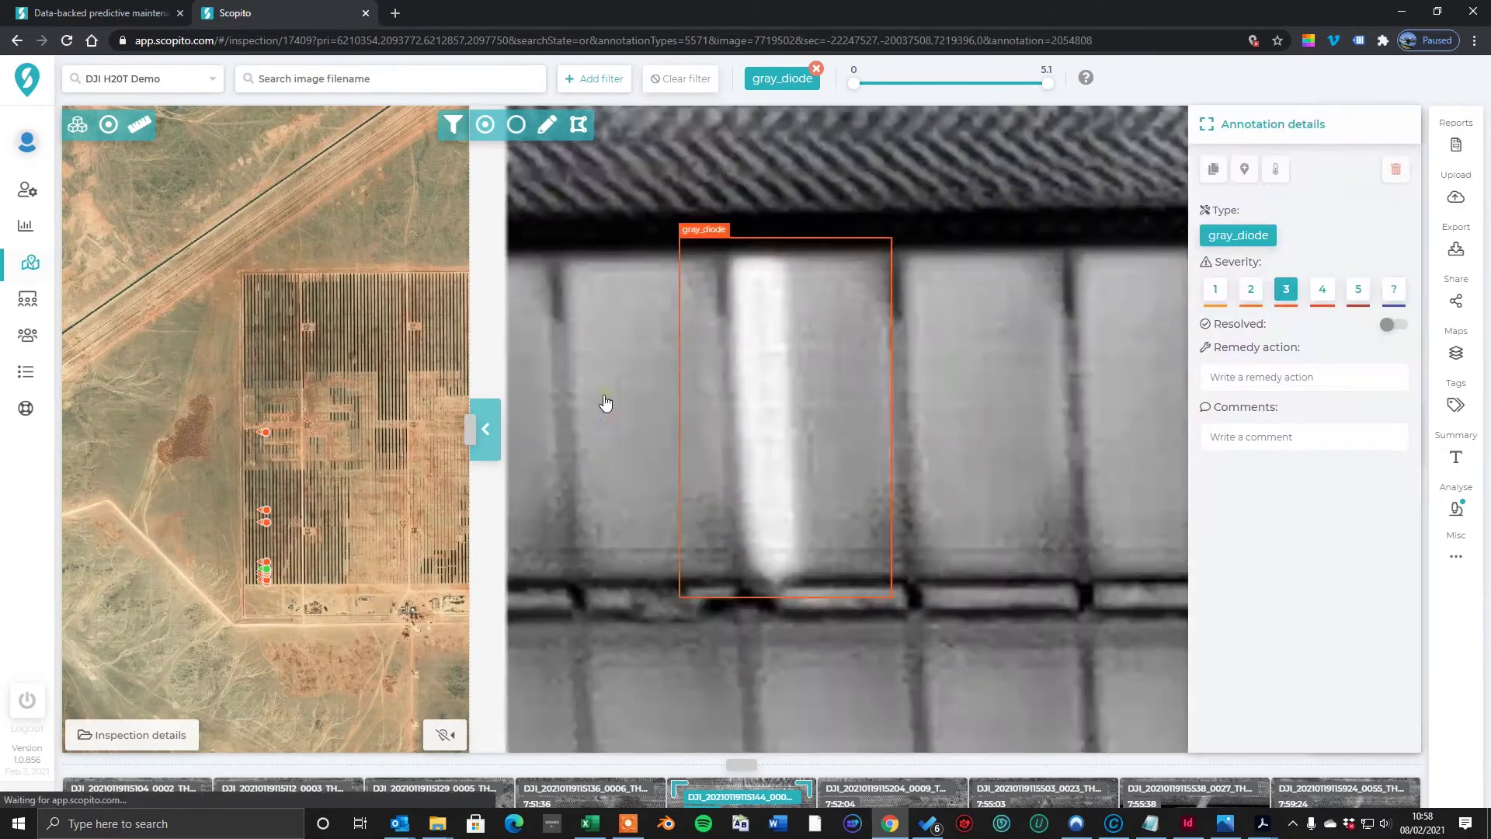
pyautogui.click(612, 432)
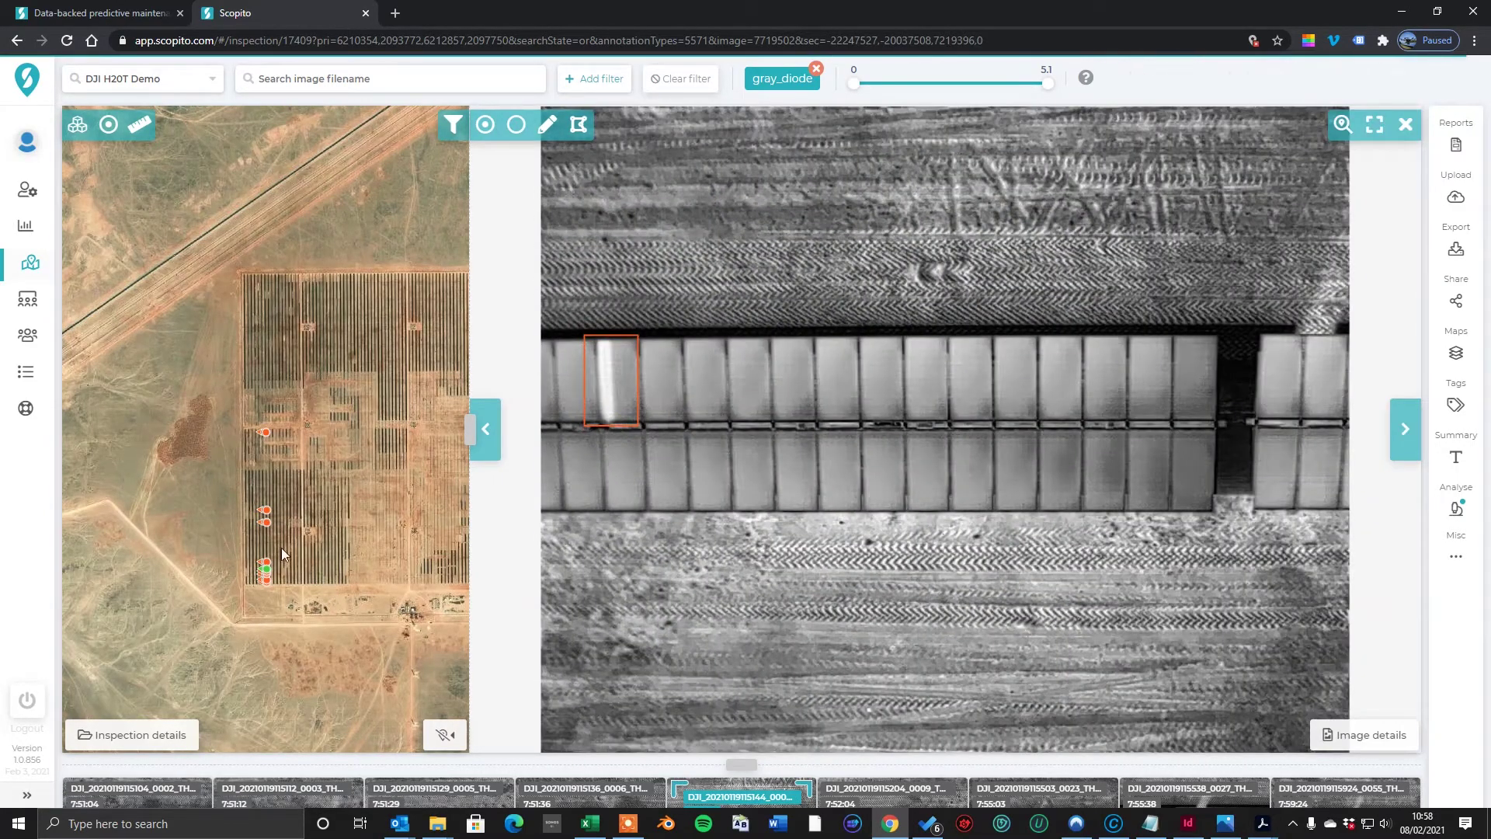
pyautogui.click(265, 584)
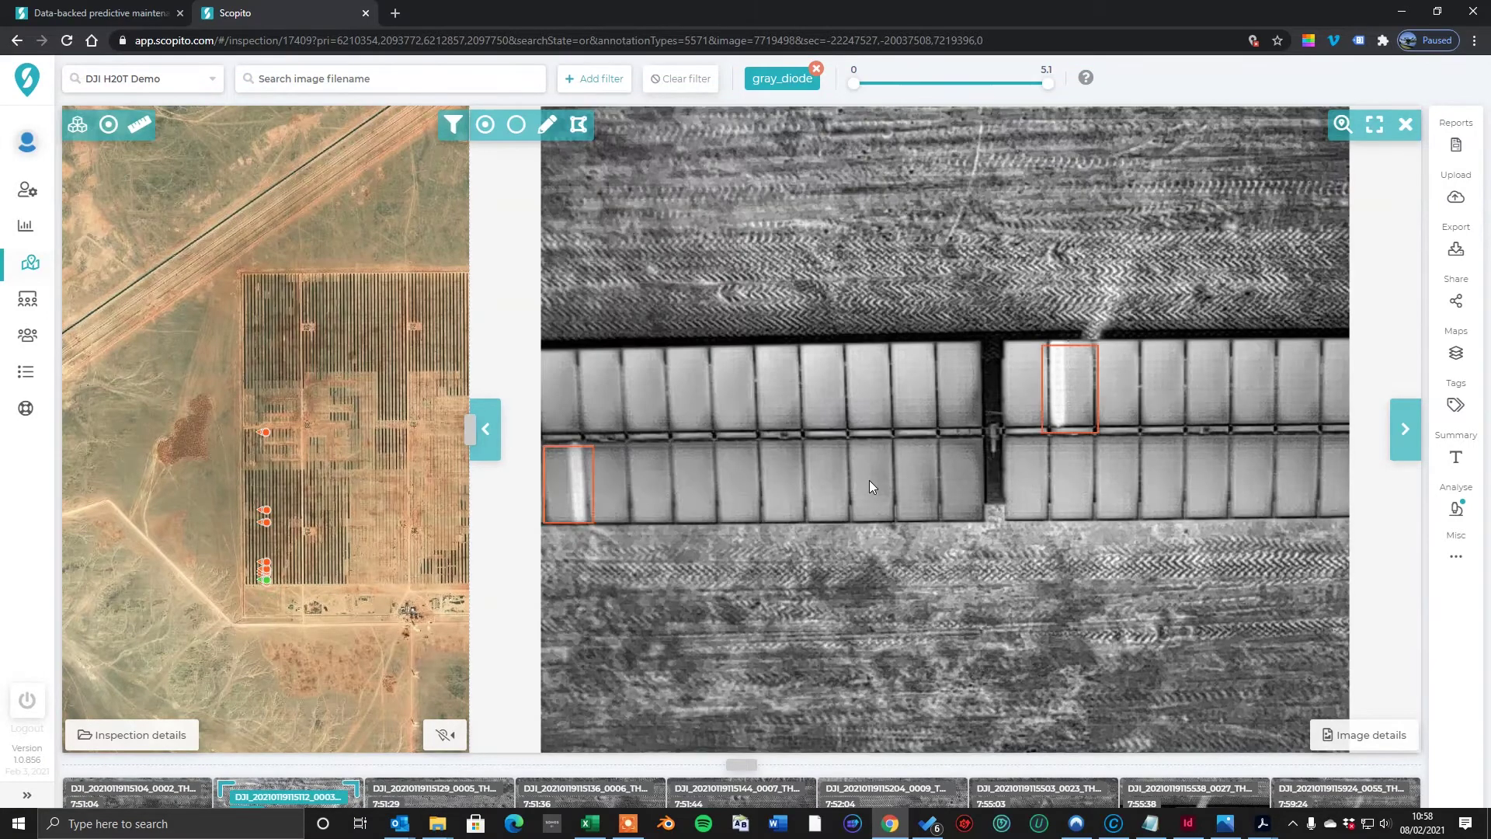
# Trim the upper gray_diode box's left, top, right and bottom edges to an estimated 849 × 1672 mm
pyautogui.click(1048, 411)
pyautogui.click(1091, 459)
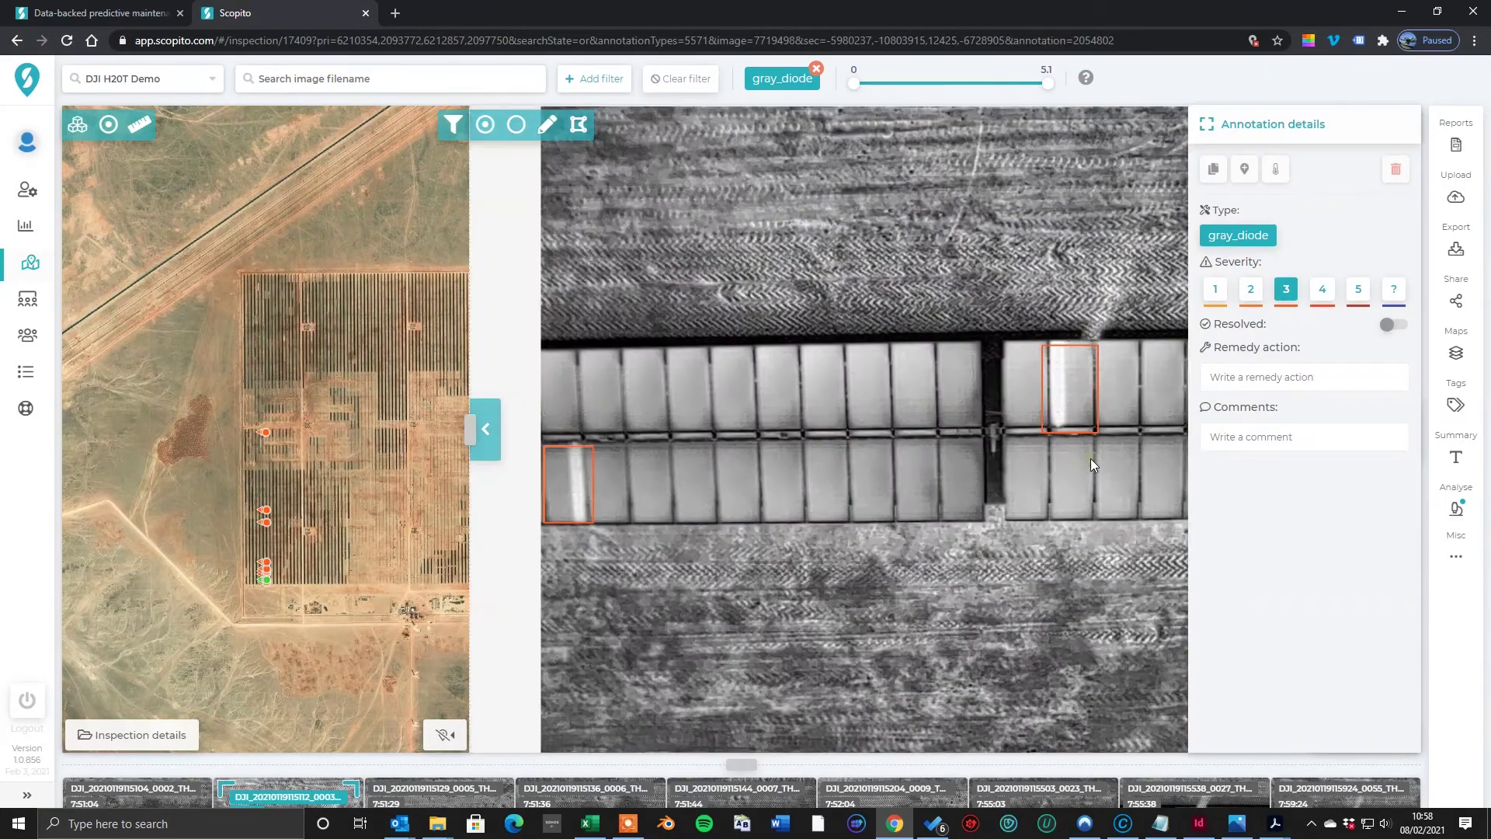
pyautogui.click(1048, 403)
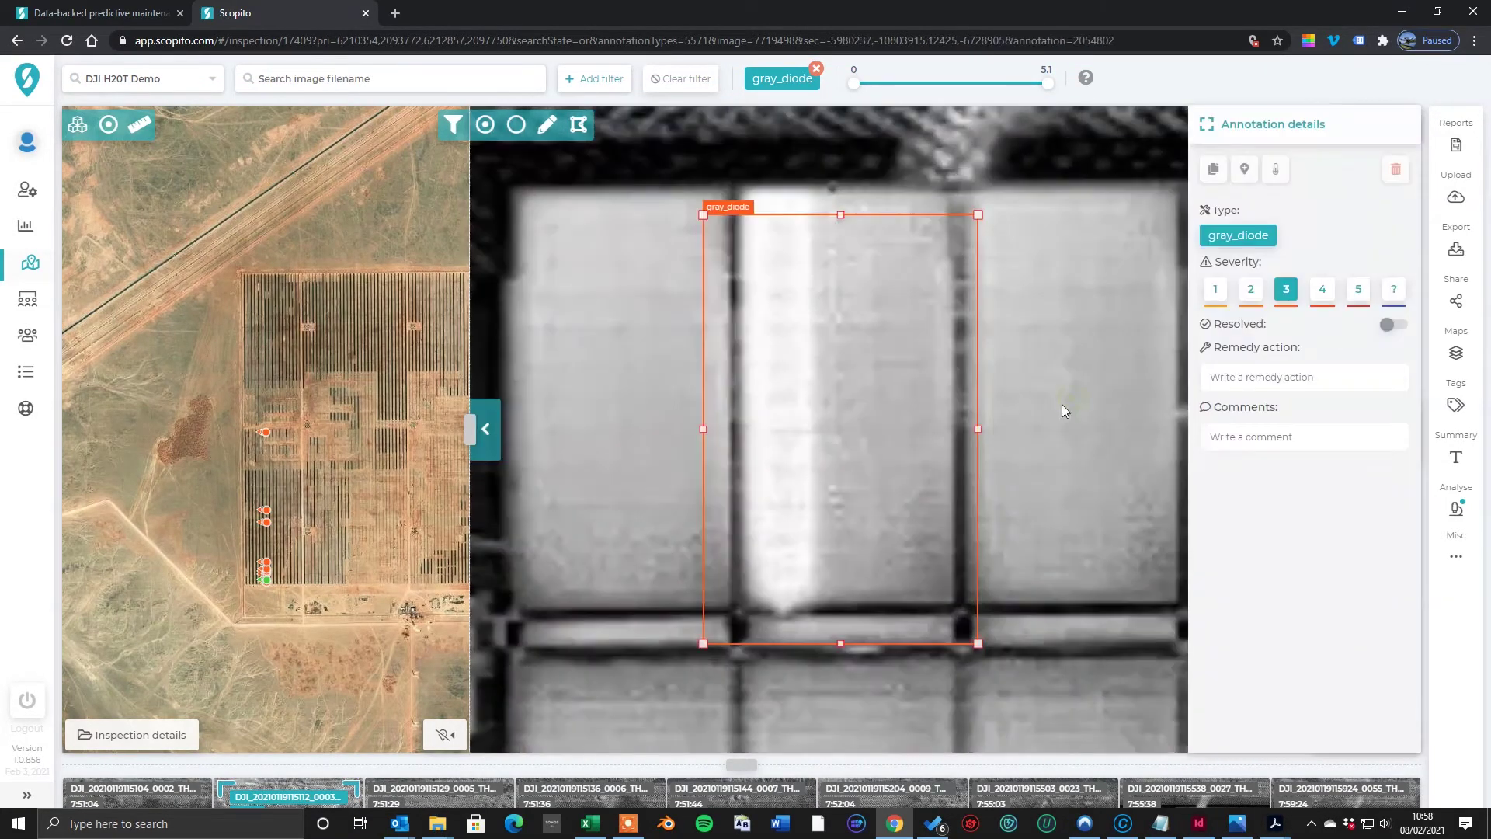
pyautogui.moveTo(703, 215); pyautogui.dragTo(756, 200)
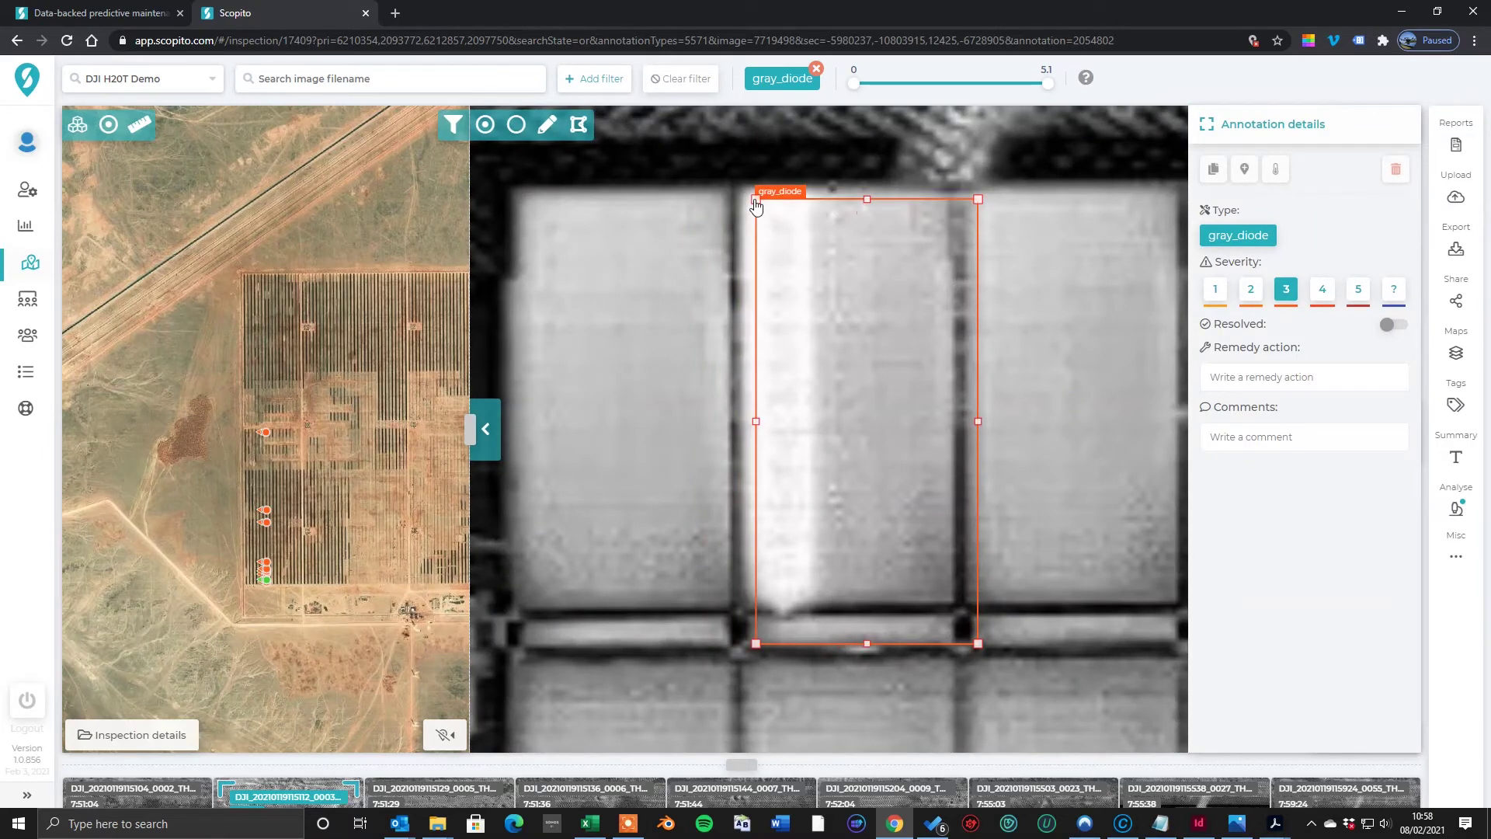
pyautogui.moveTo(977, 200); pyautogui.dragTo(943, 203)
pyautogui.moveTo(849, 645); pyautogui.dragTo(849, 599)
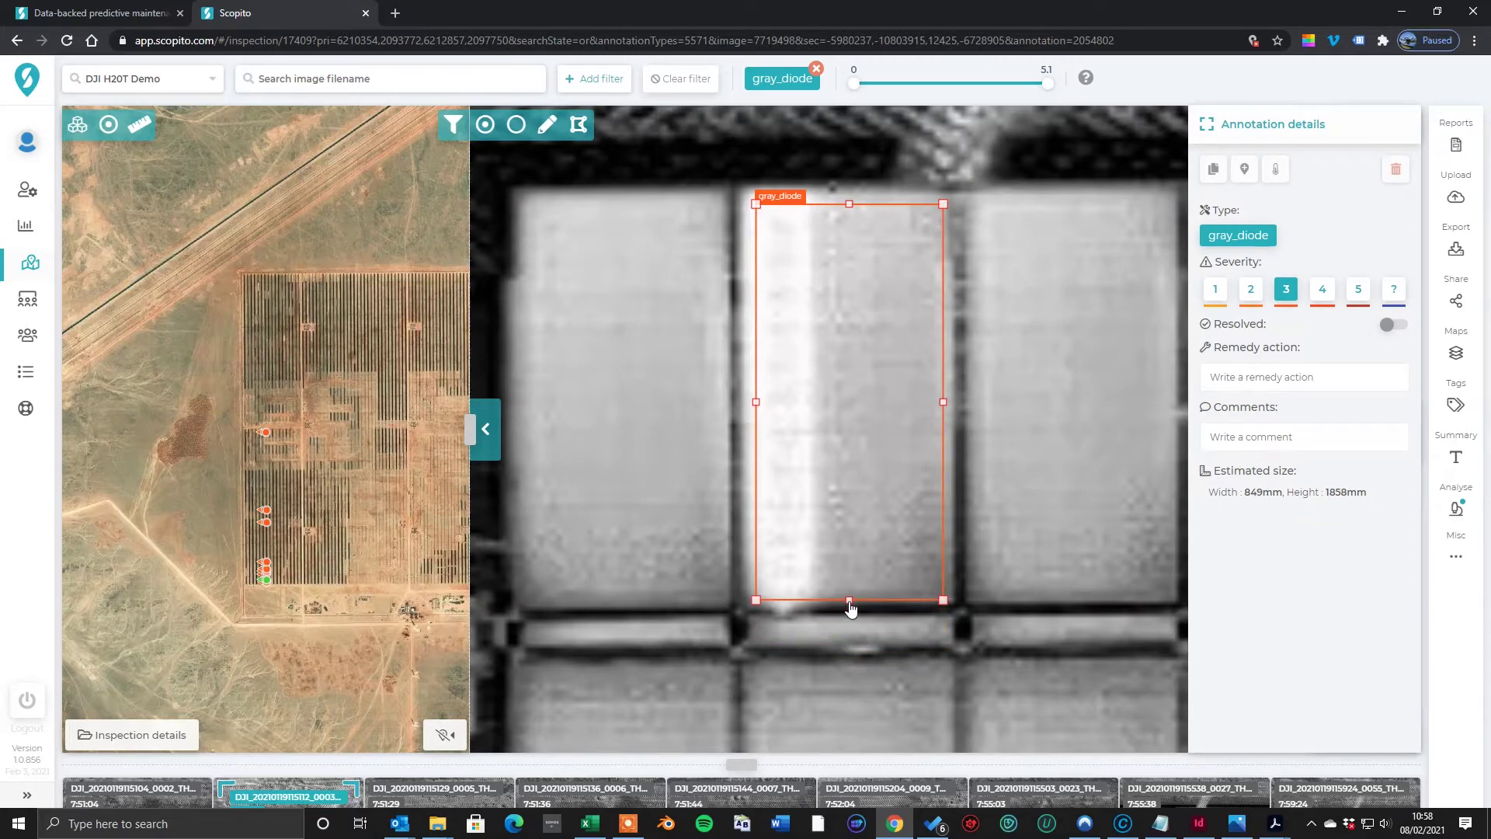
# Measure the gray_diode box's temperatures: average 39.427° and high 45.200°
pyautogui.click(1276, 172)
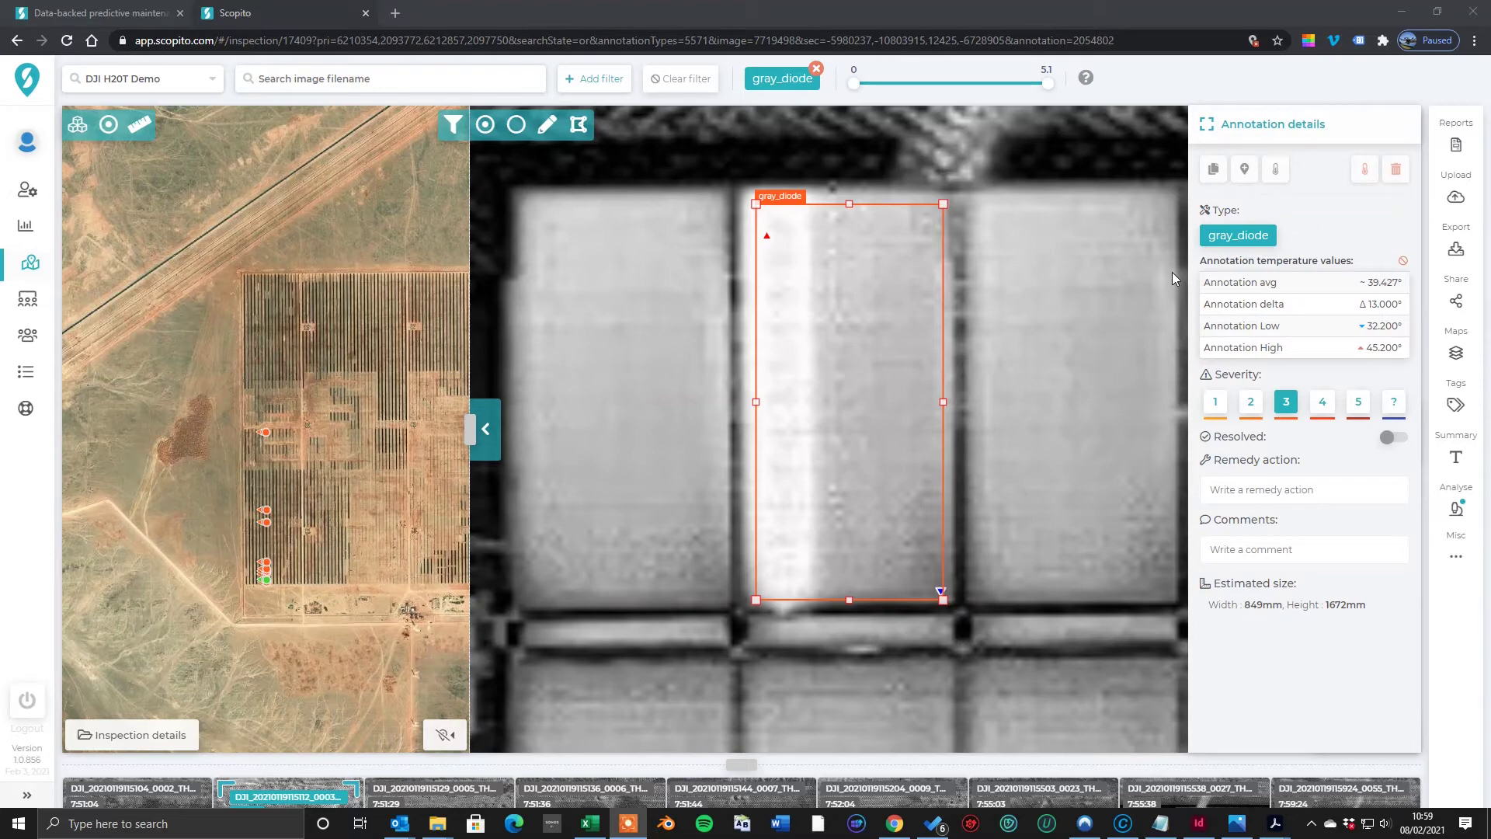
# Reselect the gray_diode box and adjust its corners to an estimated 934 × 1725 mm
pyautogui.click(1076, 313)
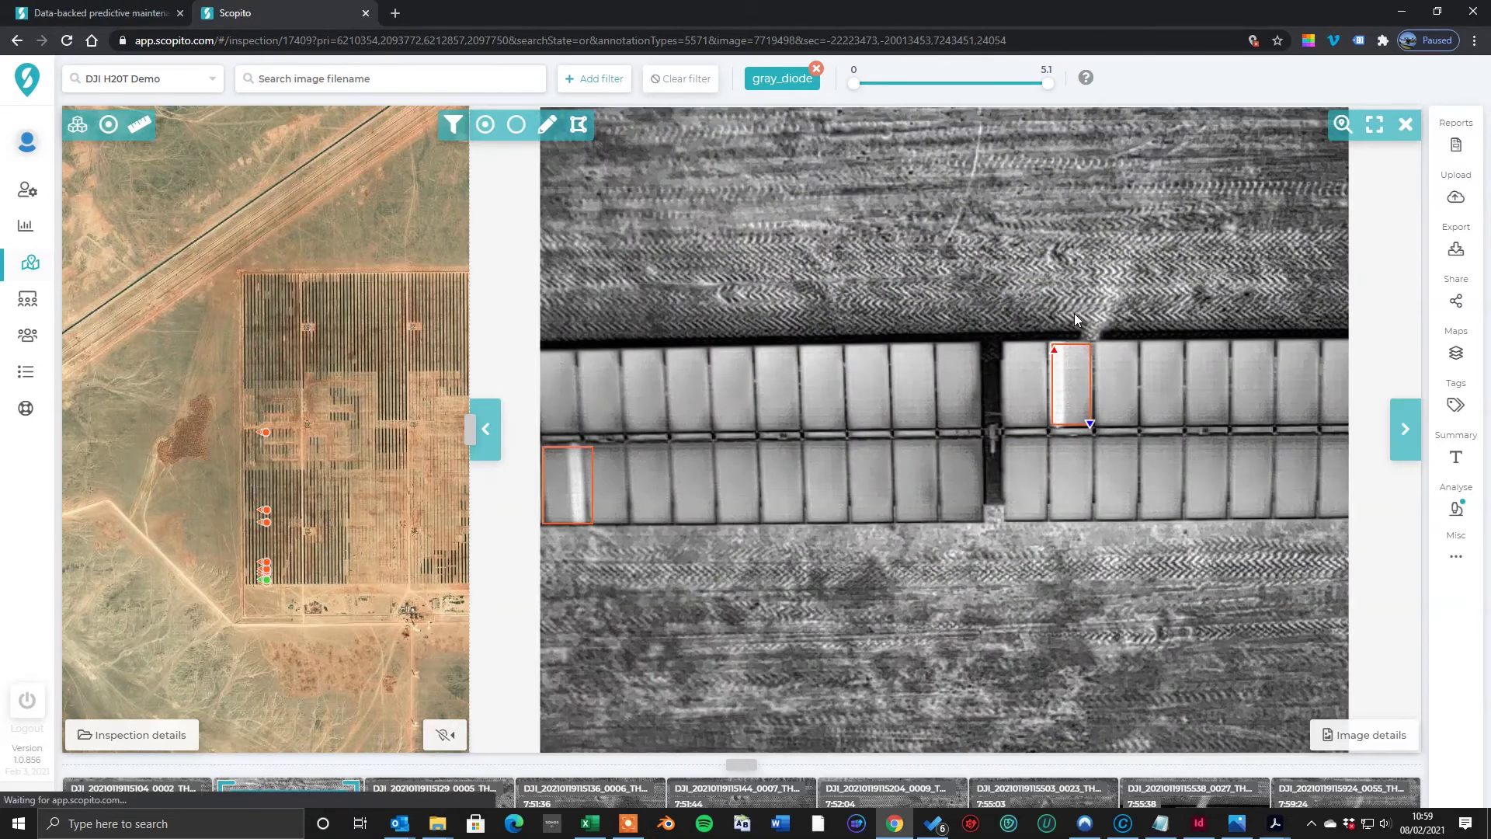
pyautogui.click(1080, 388)
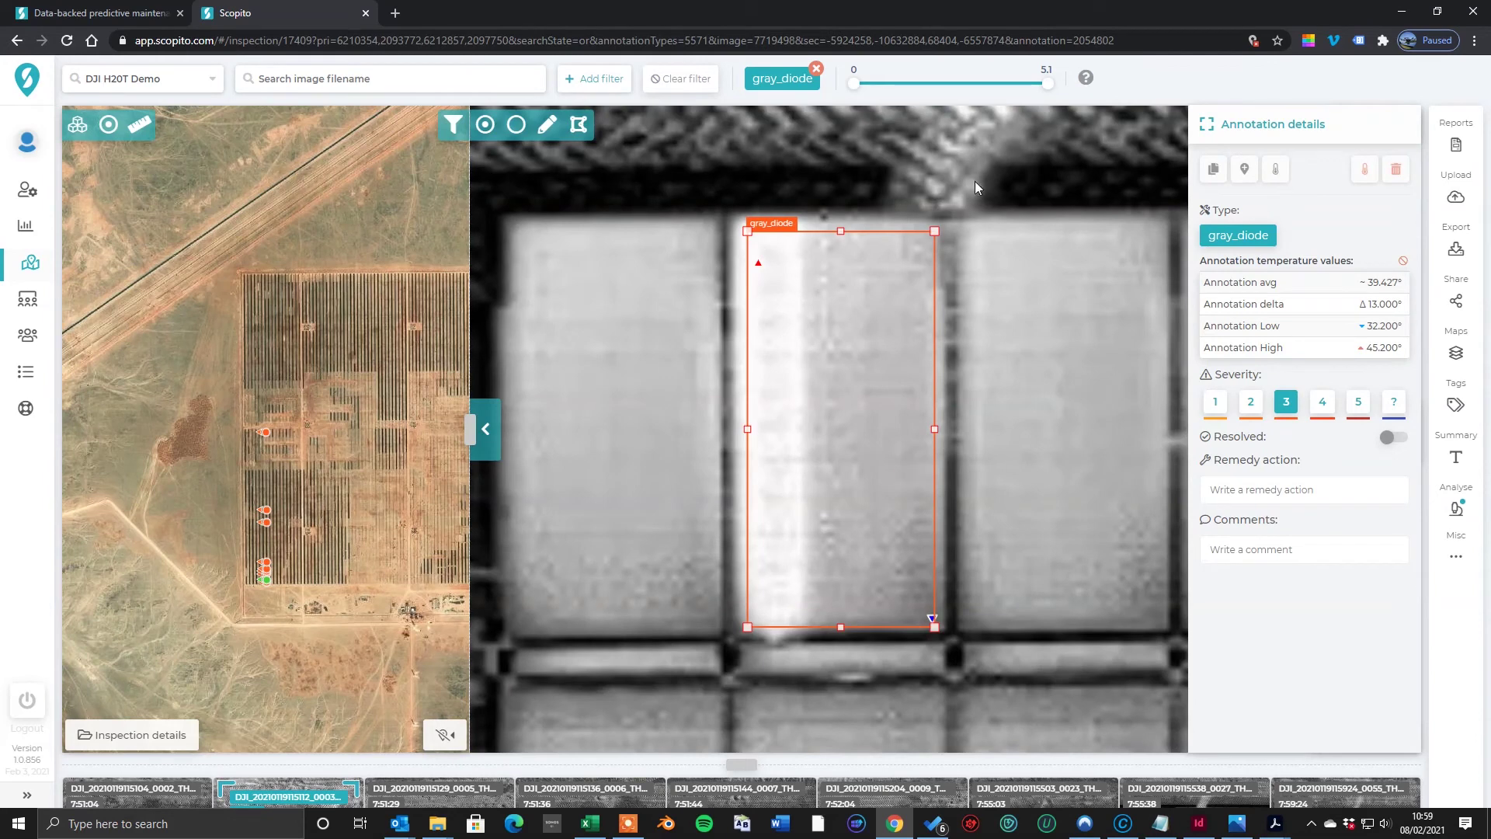
pyautogui.moveTo(930, 243); pyautogui.dragTo(917, 262)
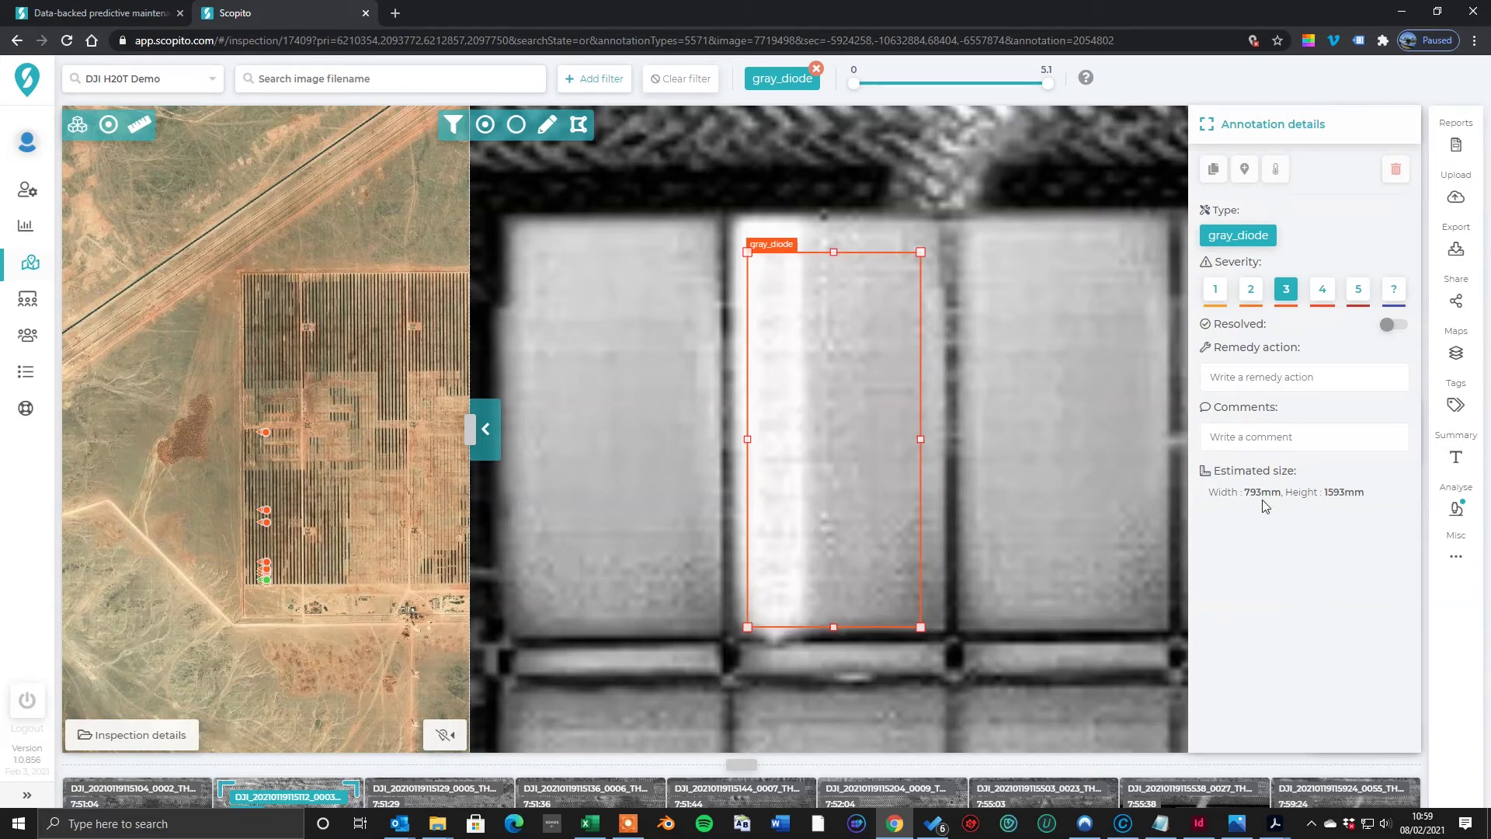
pyautogui.moveTo(919, 252); pyautogui.dragTo(944, 230)
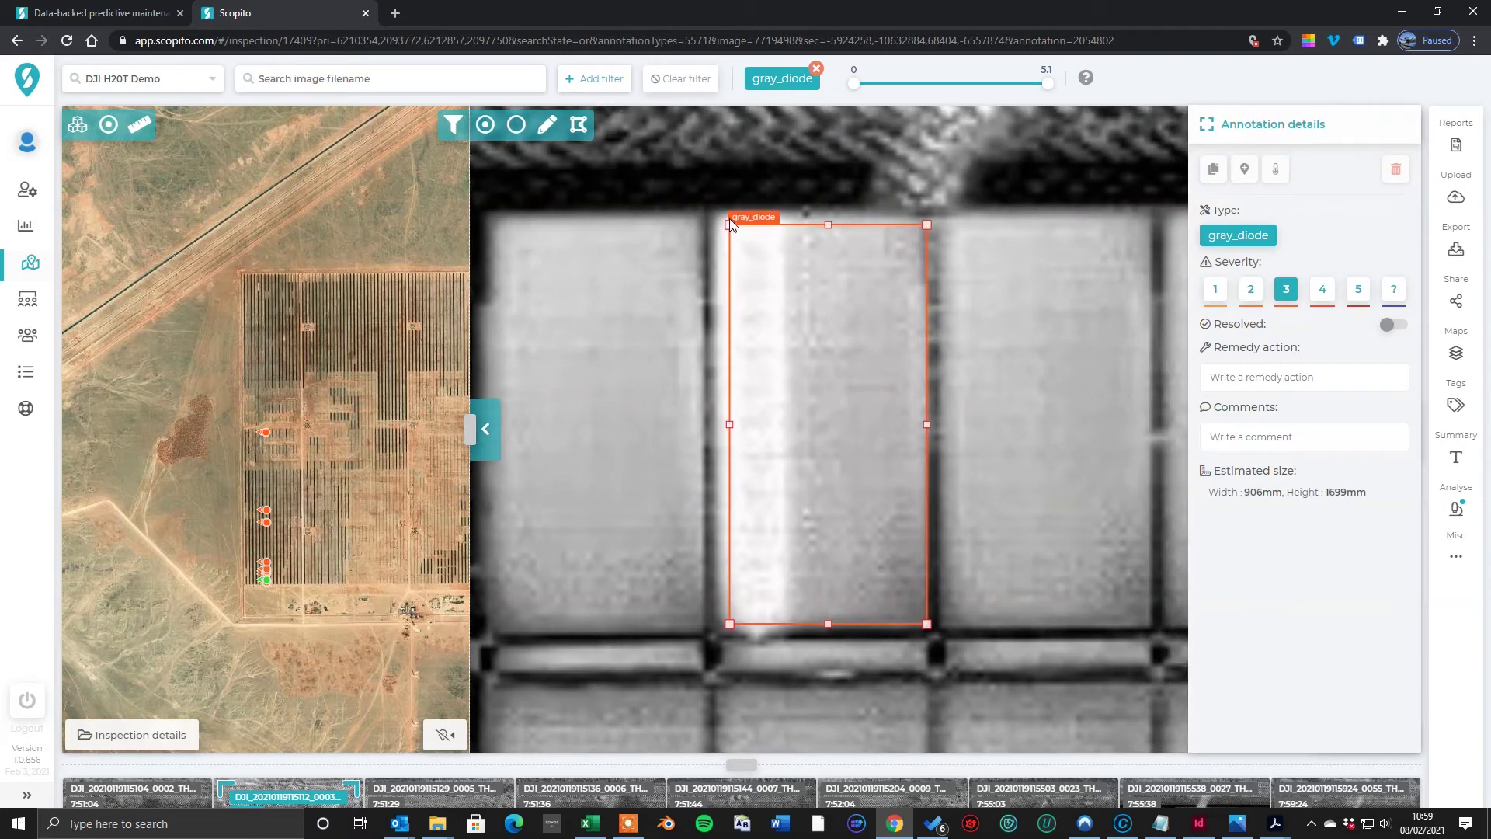
pyautogui.moveTo(736, 223); pyautogui.dragTo(719, 220)
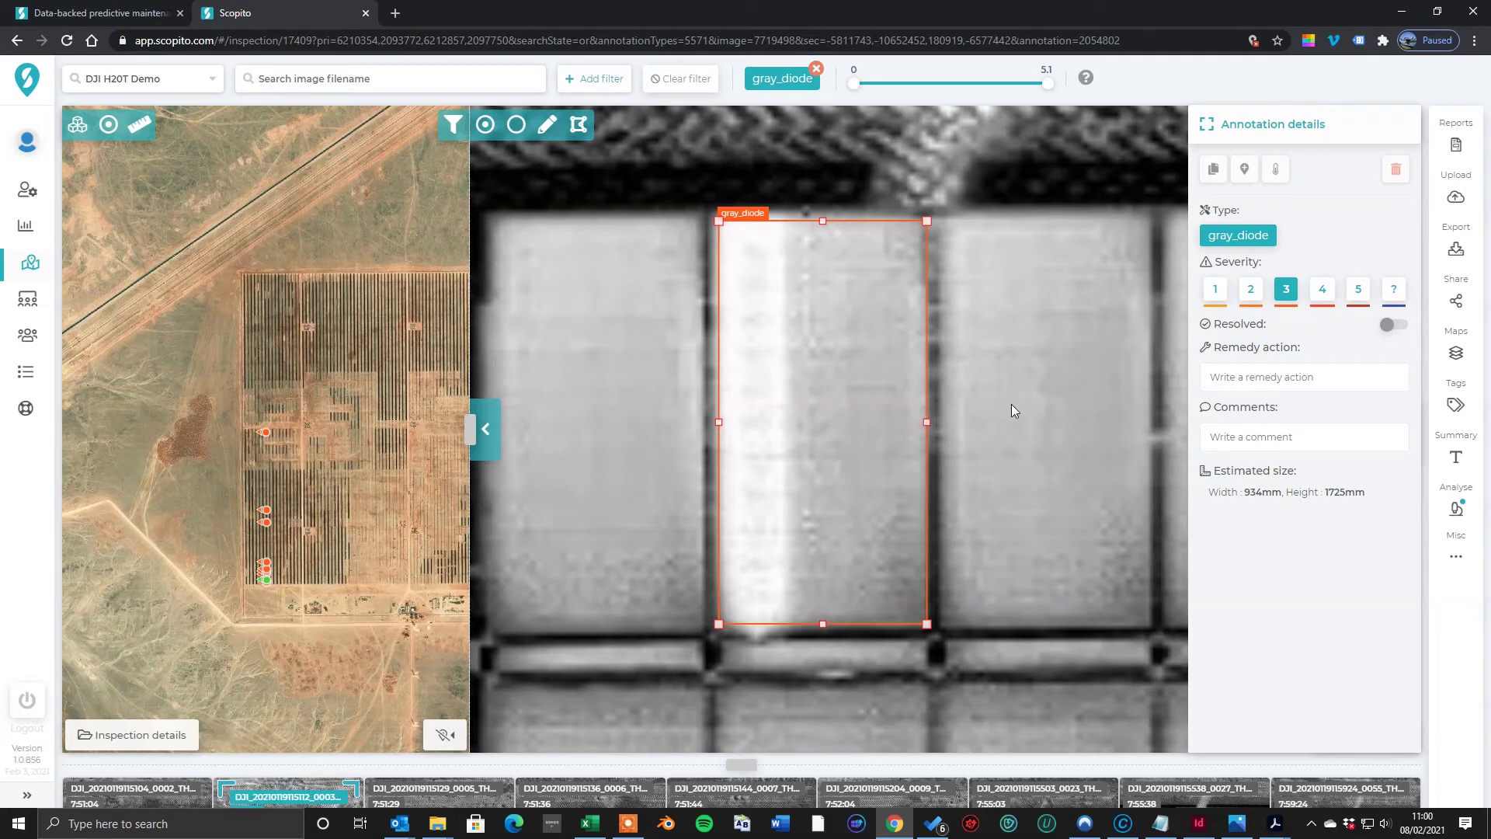
pyautogui.scroll(-5, 1011, 396)
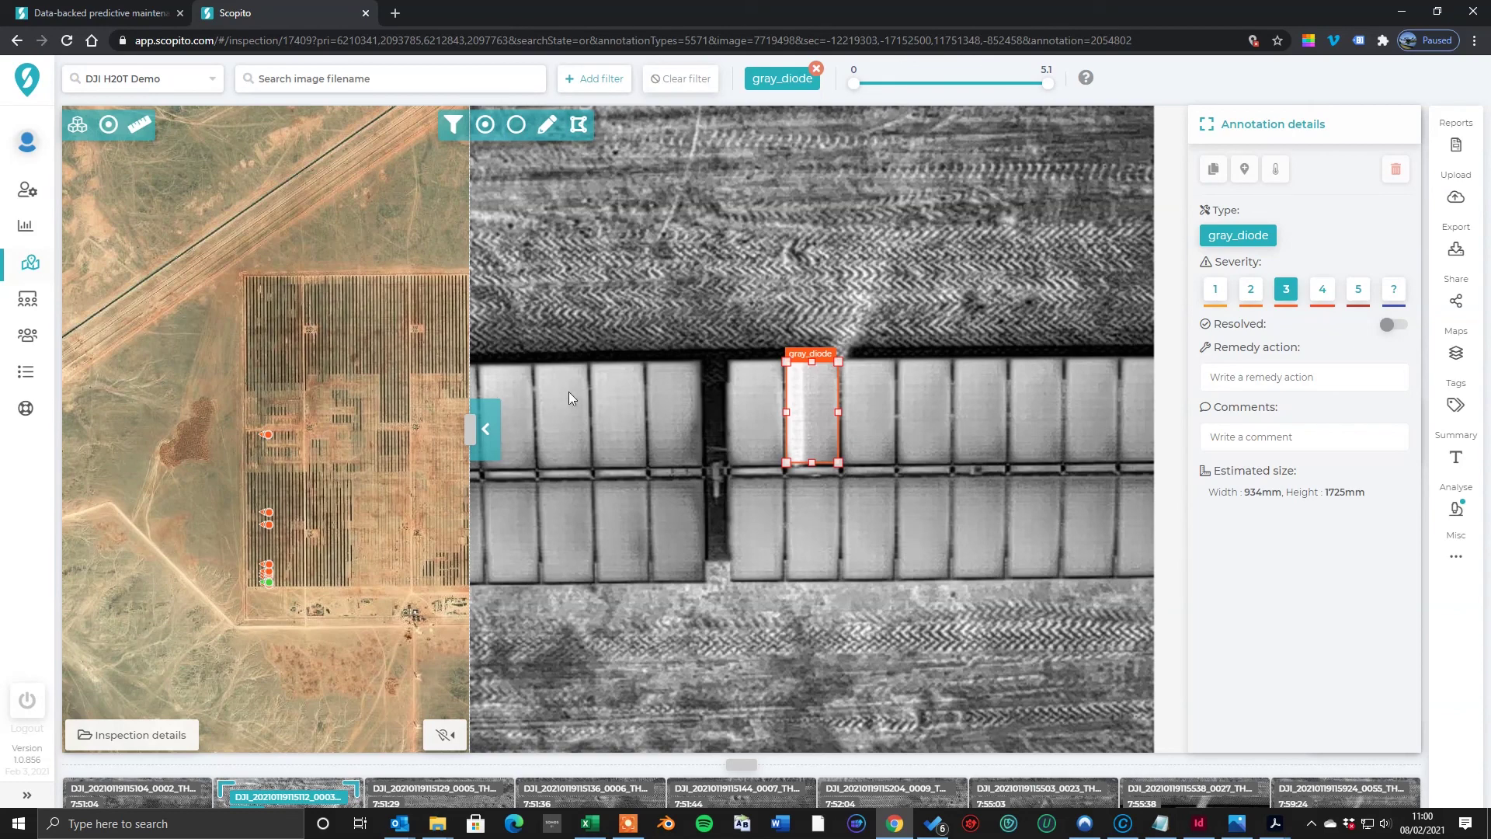
# Deselect the box so both gray_diode boxes show on the full thermal image
pyautogui.click(979, 315)
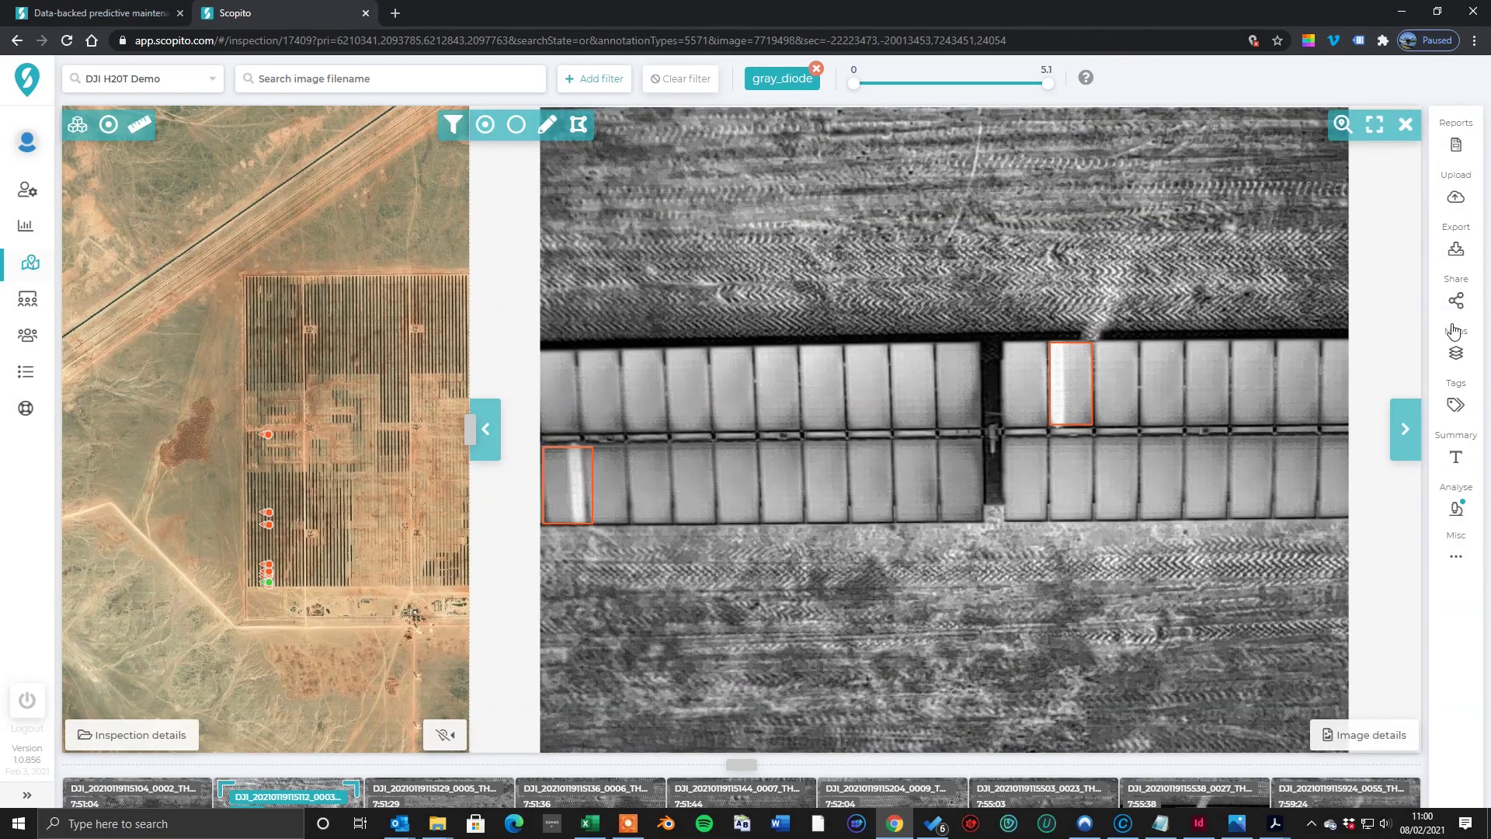